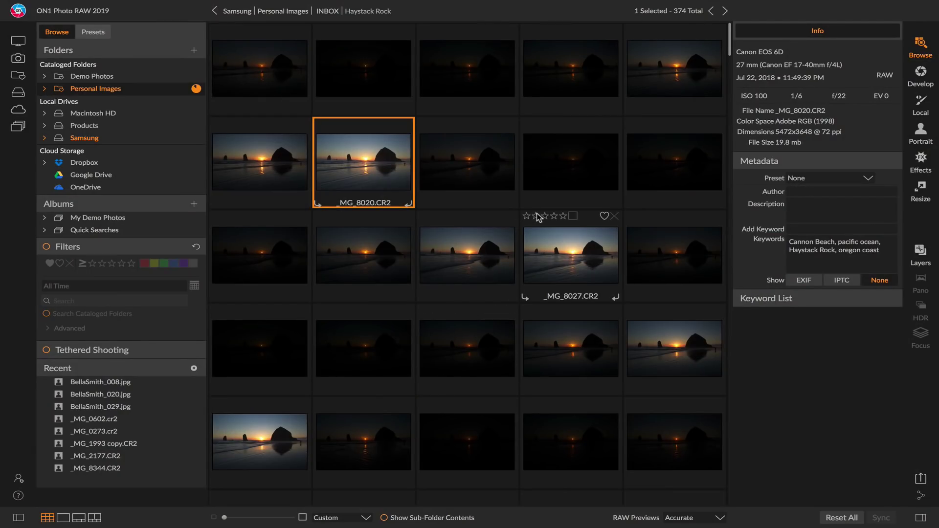
- Preview _MG_8020 full size and step through the bracketed exposures
double_click(364, 158)
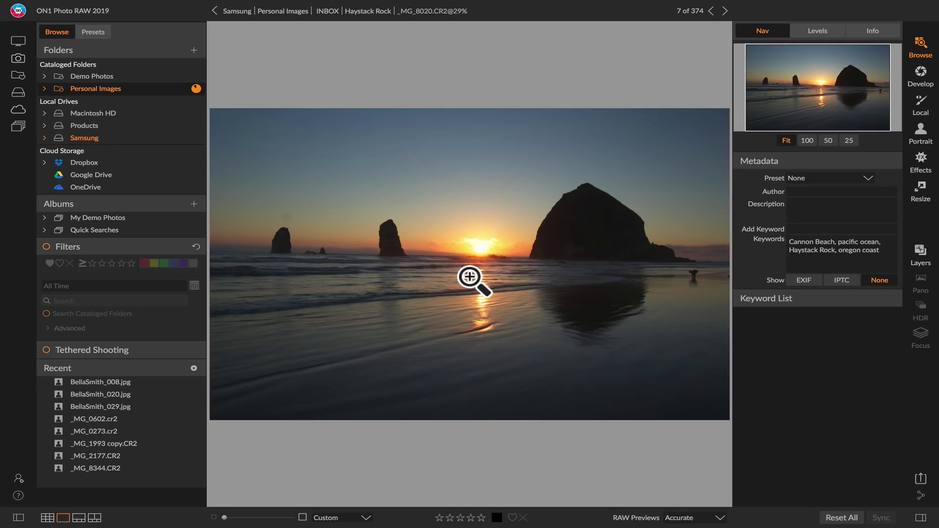
key(Left)
key(Left)
key(Left)
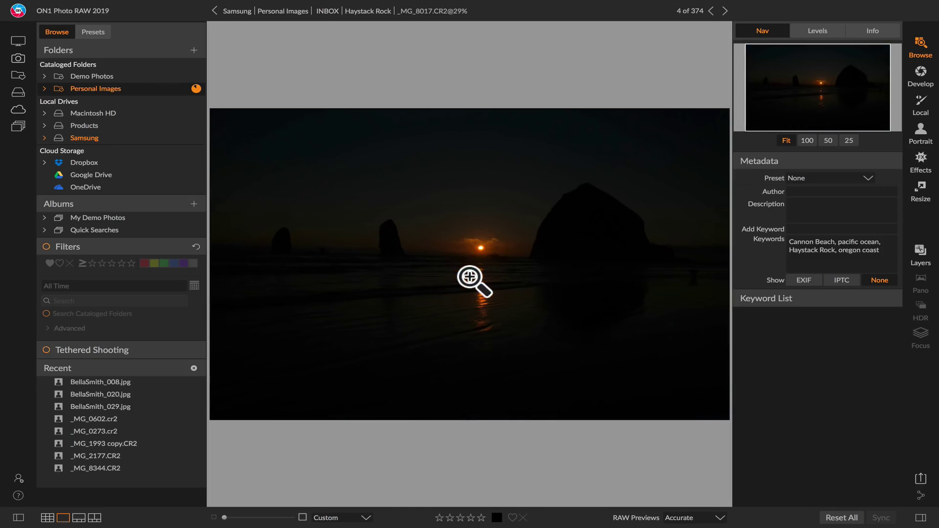
key(Right)
key(Right)
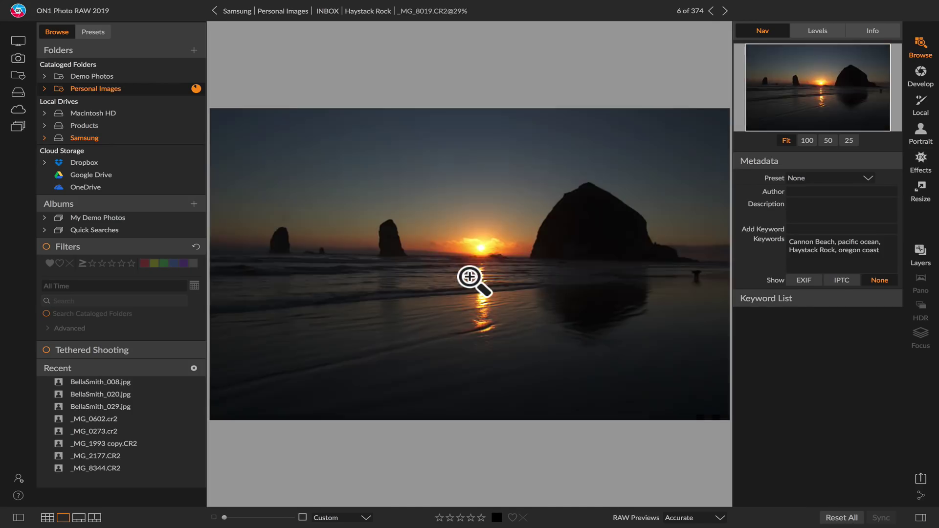
- Back in the grid, select the bracketed frames _MG_8020 through _MG_8017
key(g)
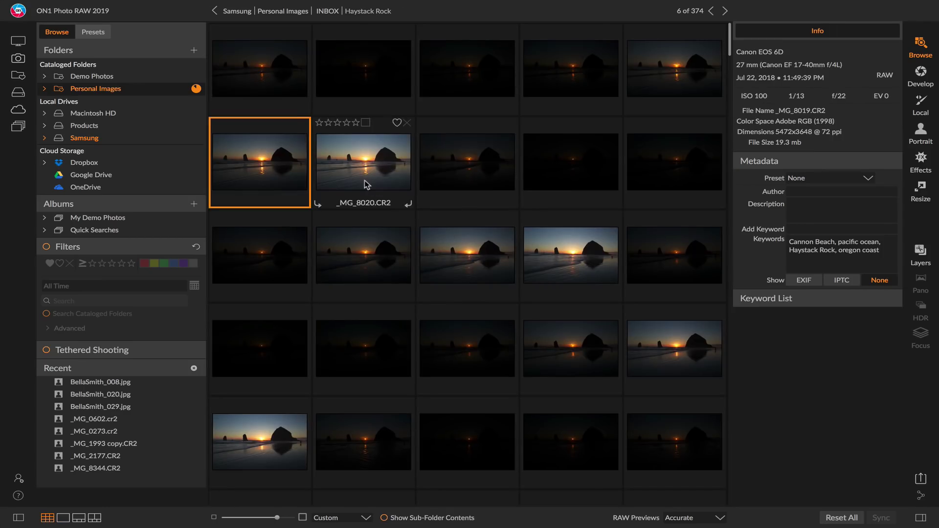
click(370, 184)
shift+click(581, 83)
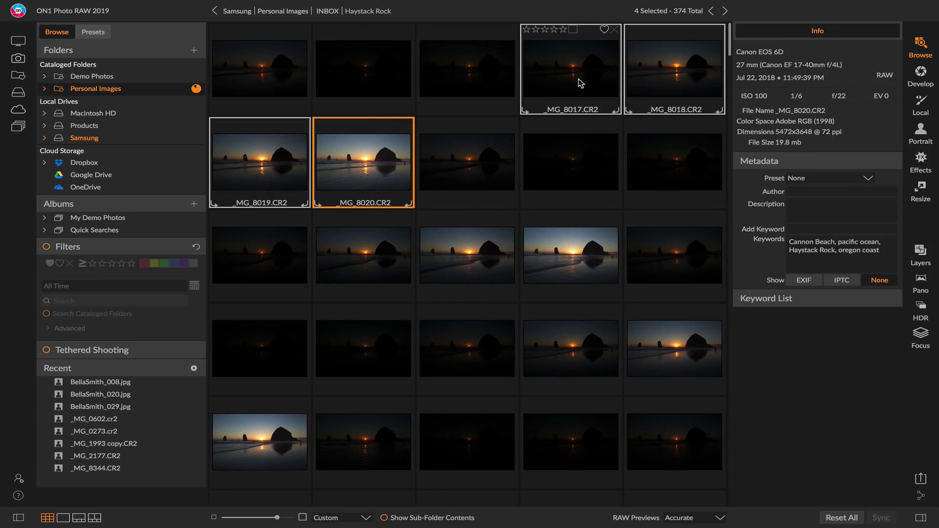
- Merge the four exposures into an HDR with _MG_8020 as reference, Exposure -0.4
click(922, 307)
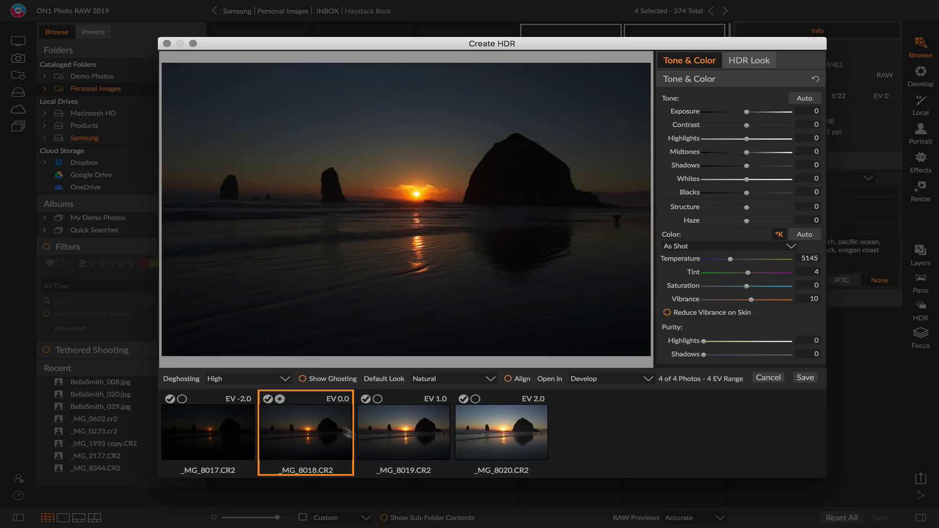
click(487, 434)
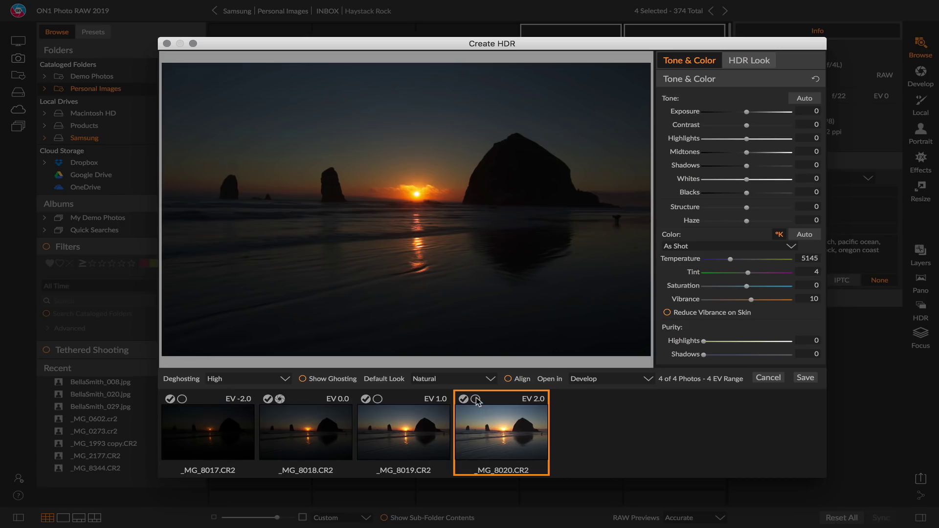
click(475, 399)
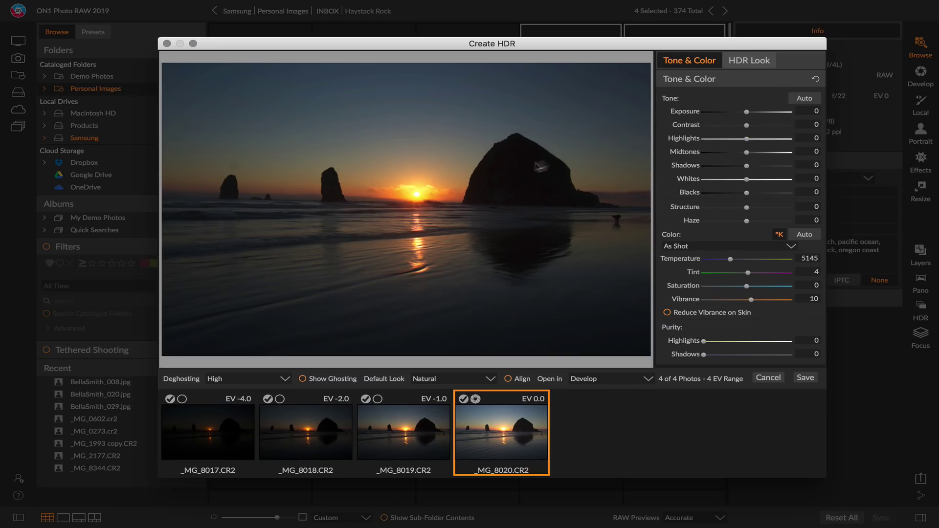
drag(746, 112, 762, 166)
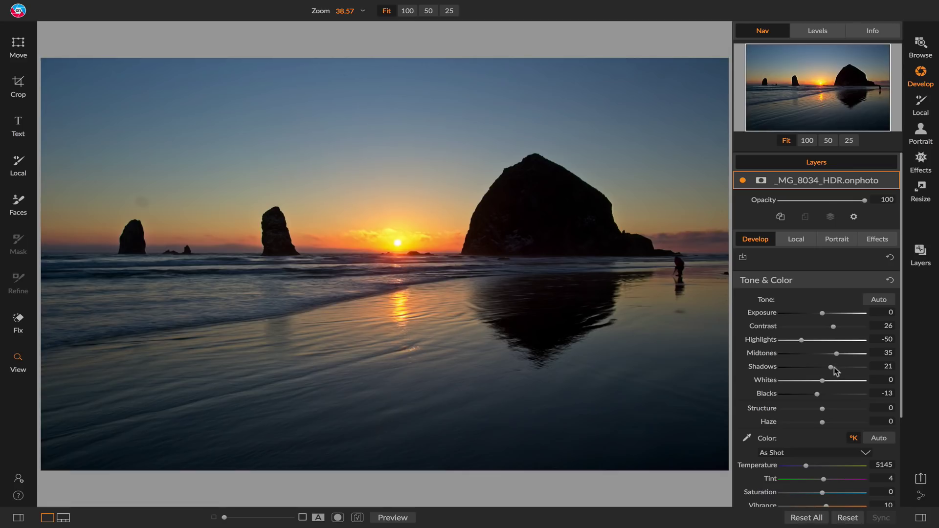
- Raise the saved HDR's Shadows from 21 to about 43
drag(835, 368, 844, 371)
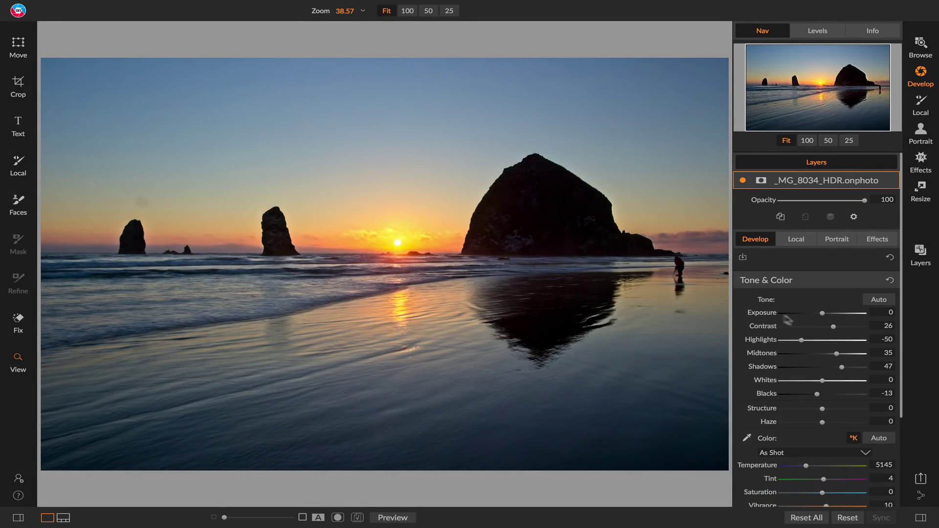
drag(843, 371, 841, 371)
- Duplicate the HDR layer and deepen the copy's Blacks to -24
click(781, 217)
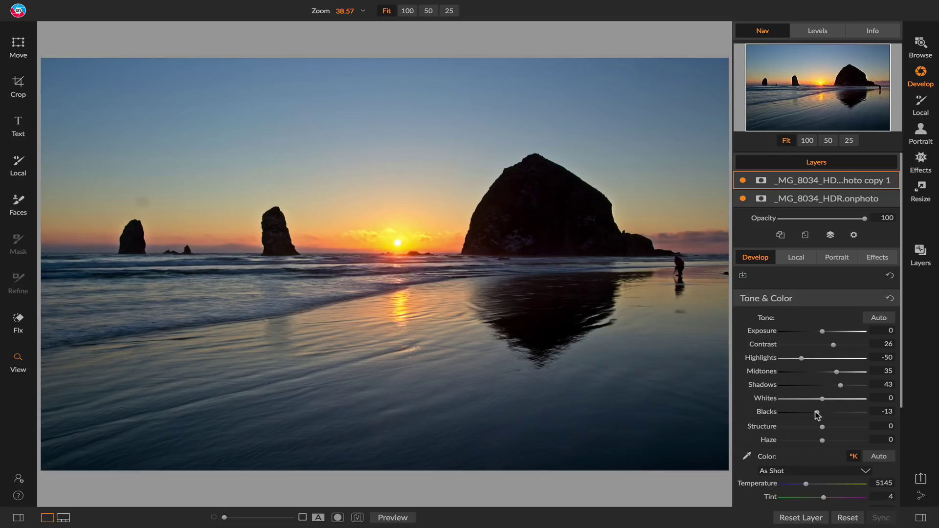
drag(817, 413, 813, 414)
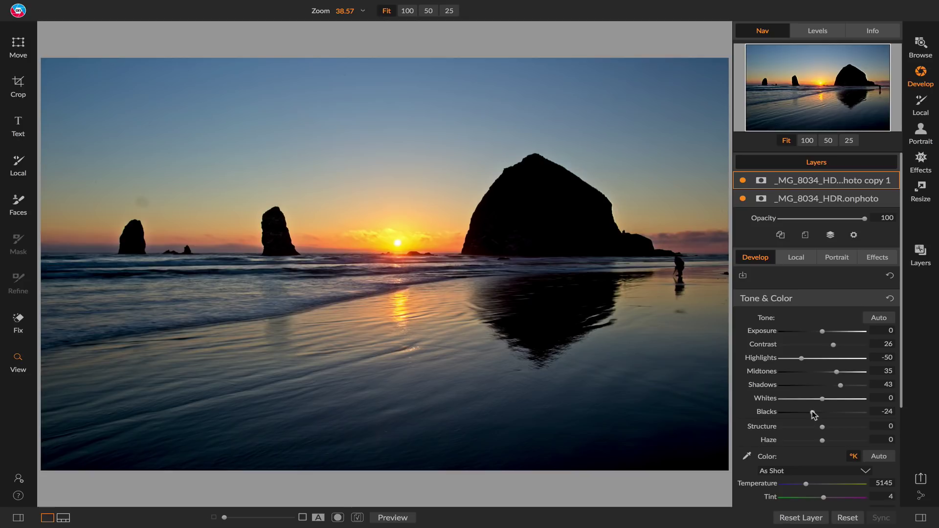
- Build a Lumen luminosity mask on the original layer, copy it, then reset that mask to white
click(796, 201)
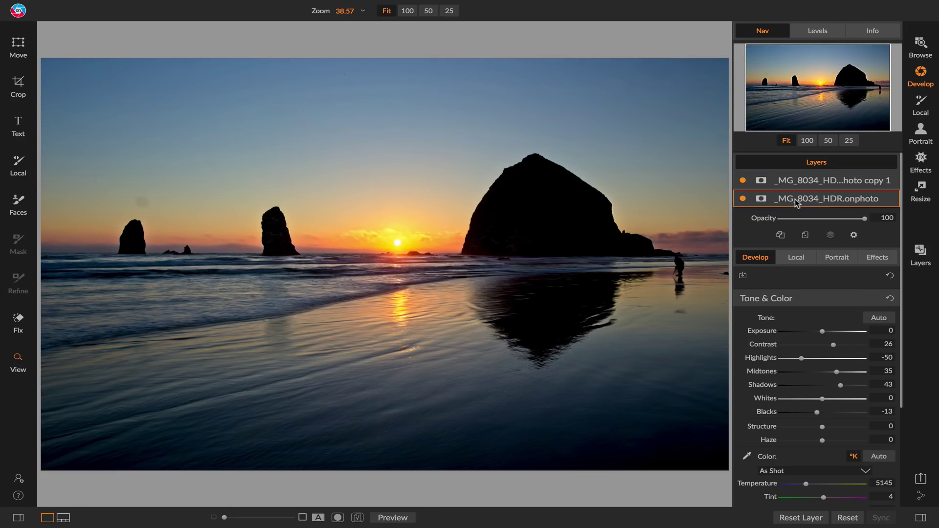
click(761, 199)
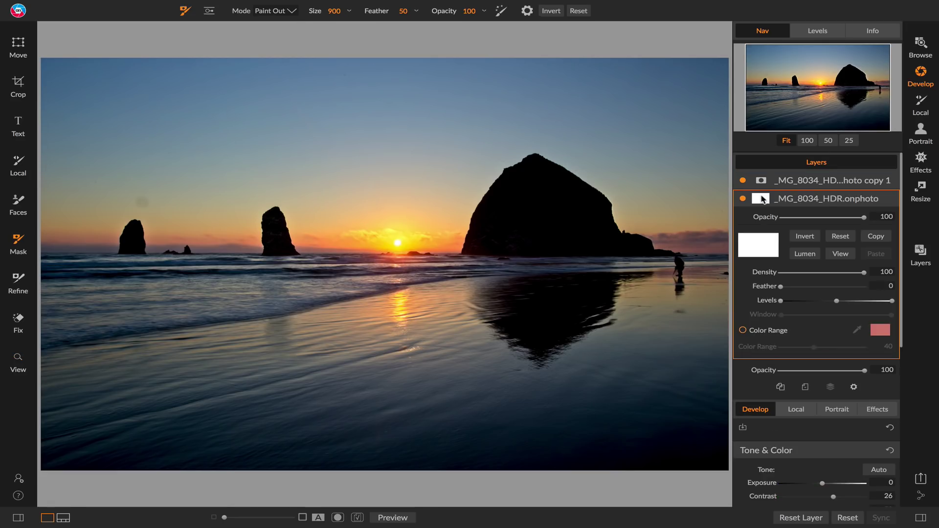
click(802, 255)
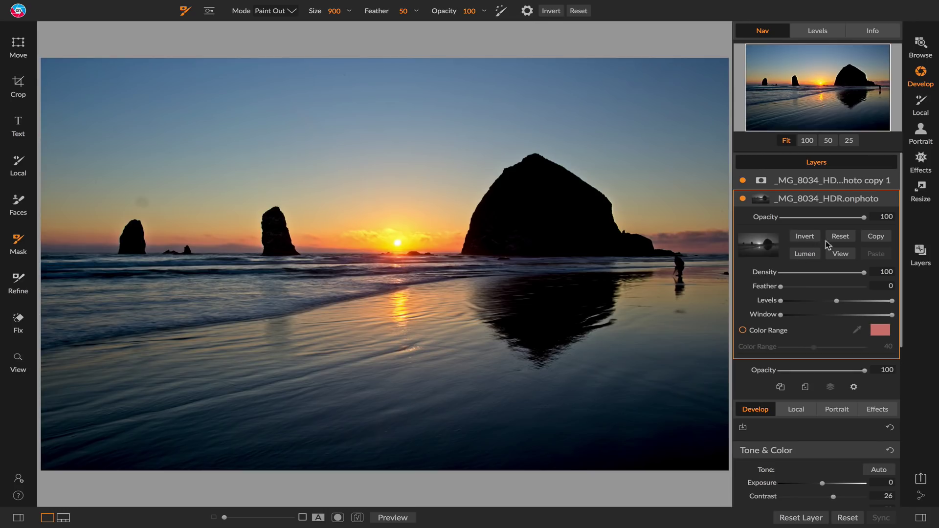
click(871, 239)
click(841, 238)
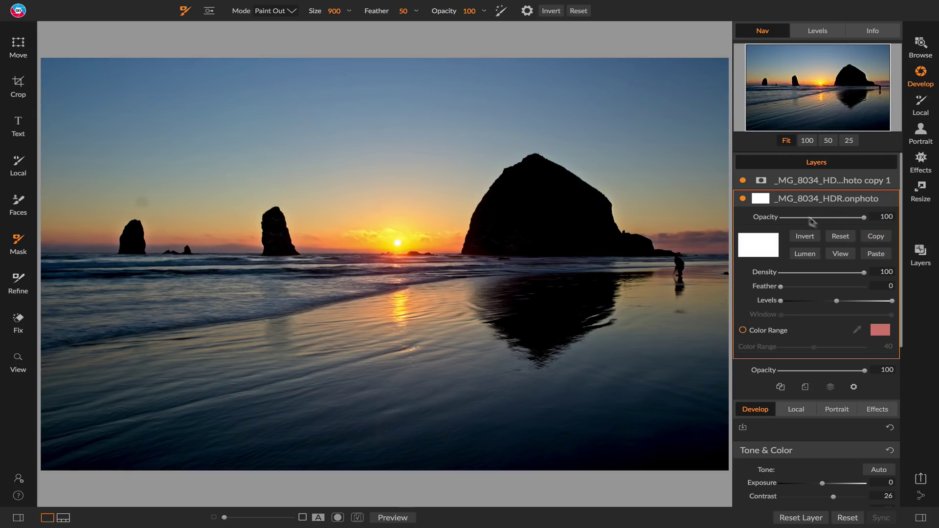
- Add a mask to the copy layer, paste the luminosity mask and invert it
click(808, 182)
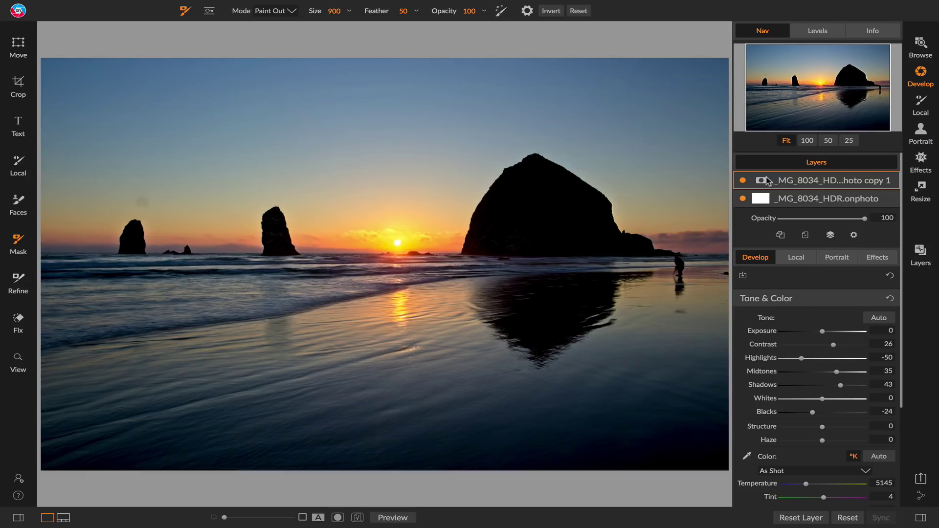
click(765, 182)
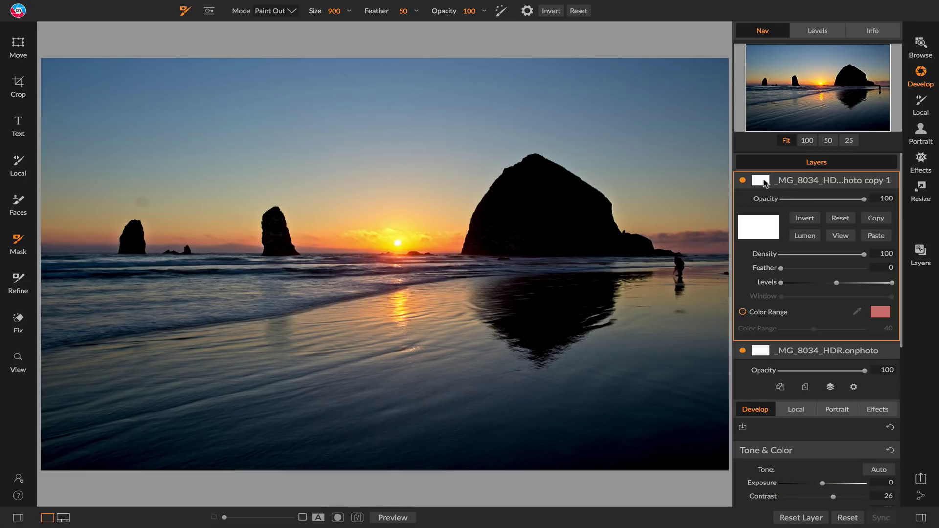
click(873, 235)
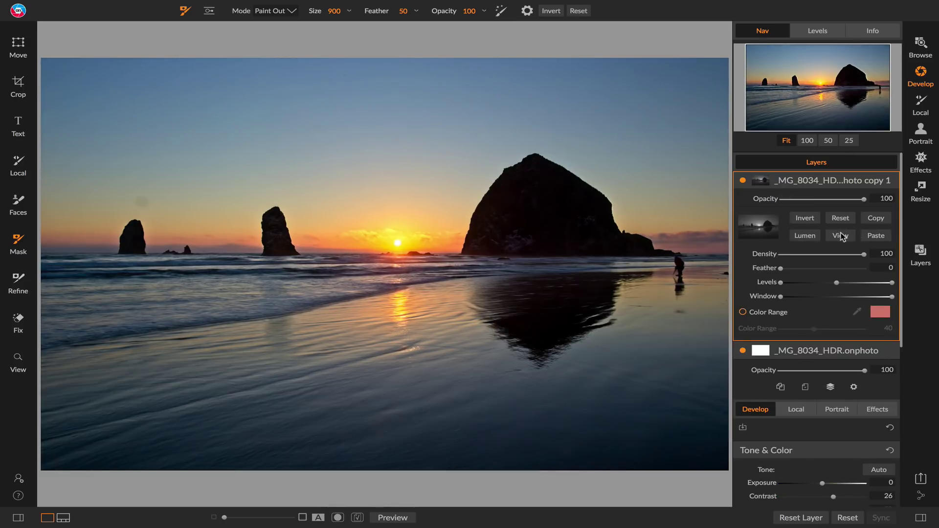
click(810, 219)
- View the copy layer's mask in grayscale and tighten the Window so sky and water turn black
key(ctrl+m)
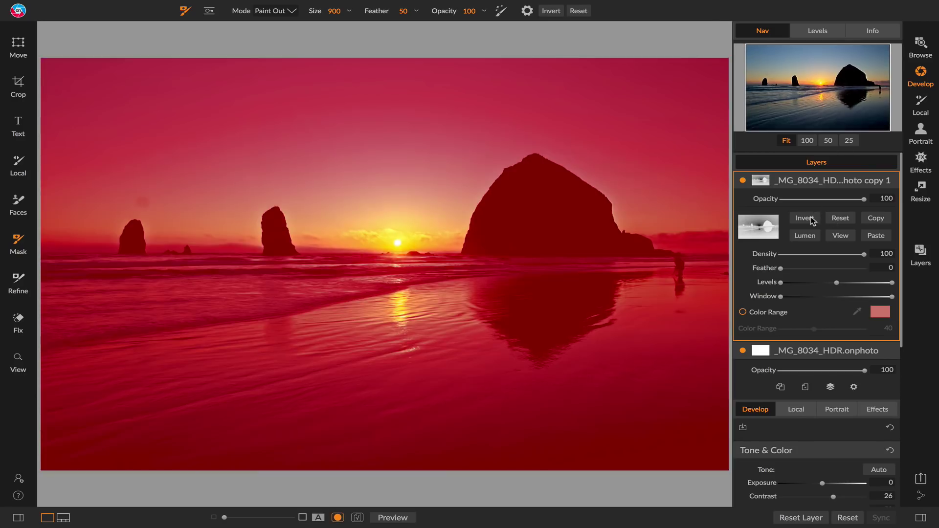
mouse_move(191, 5)
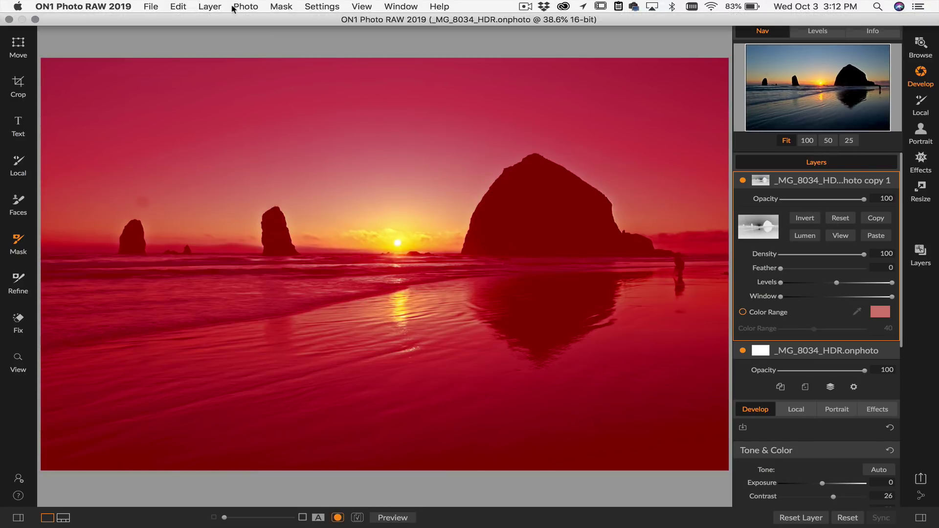
click(274, 5)
mouse_move(310, 108)
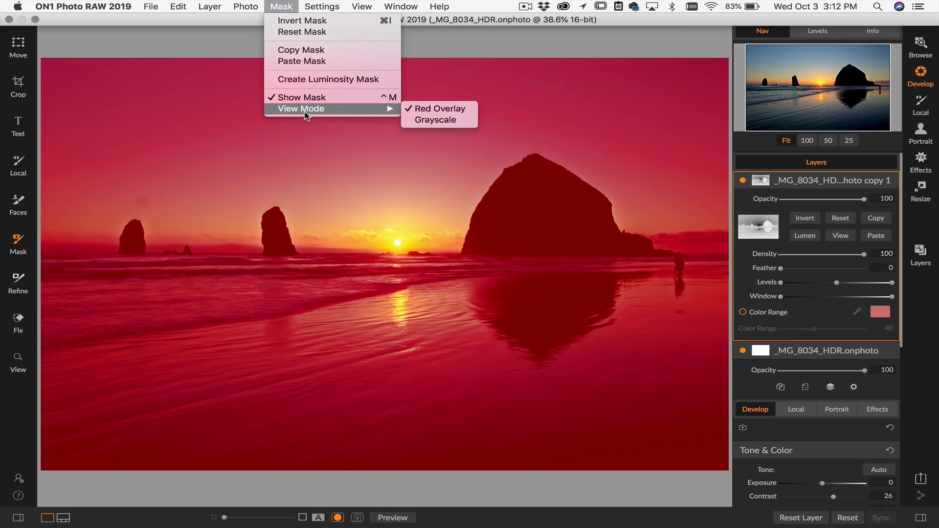
click(406, 120)
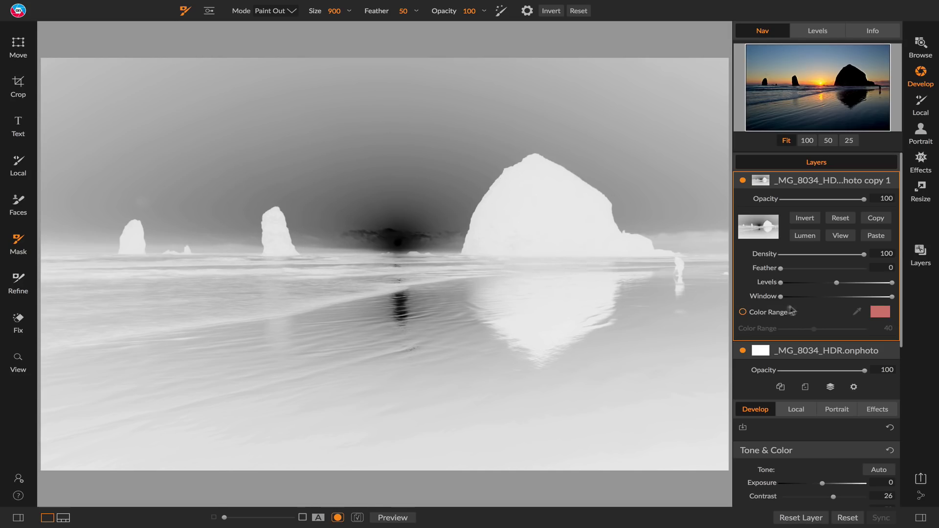
drag(782, 297, 880, 297)
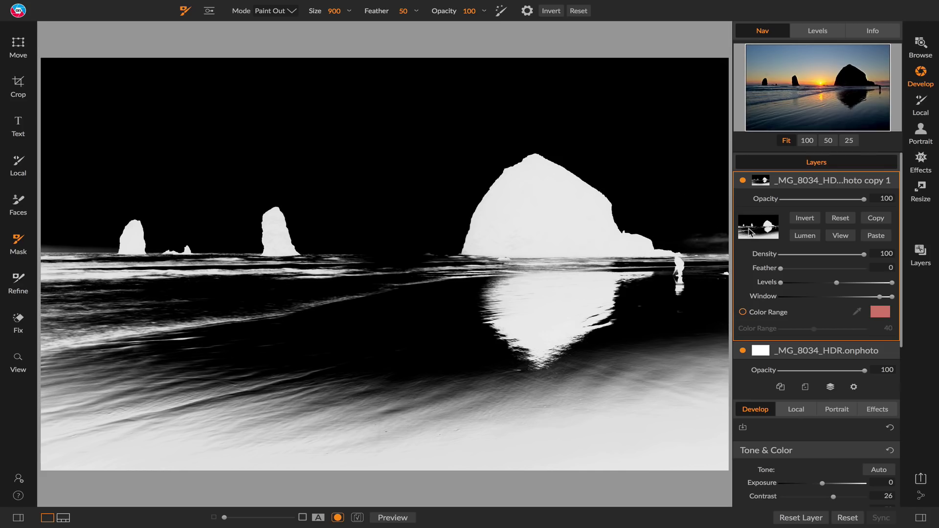
- Hide the mask overlay and toggle the copy layer off and on to compare
click(742, 181)
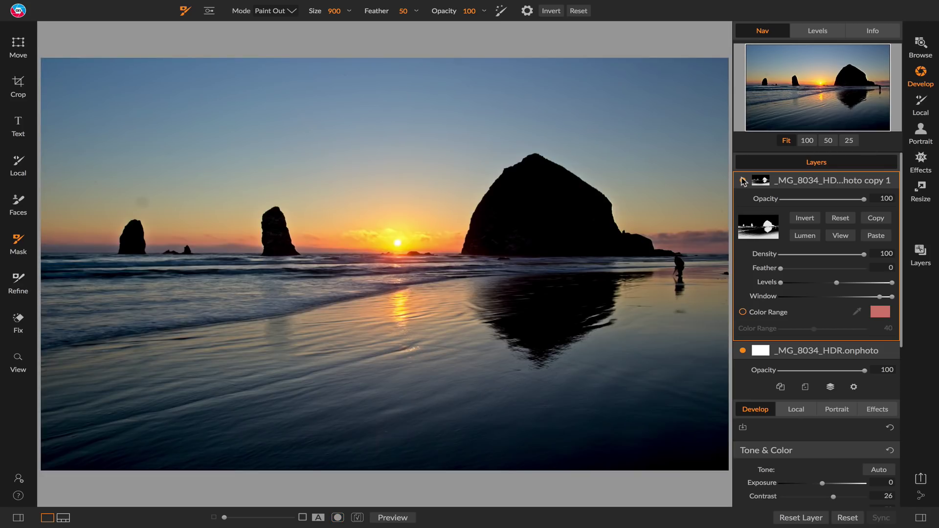
click(743, 180)
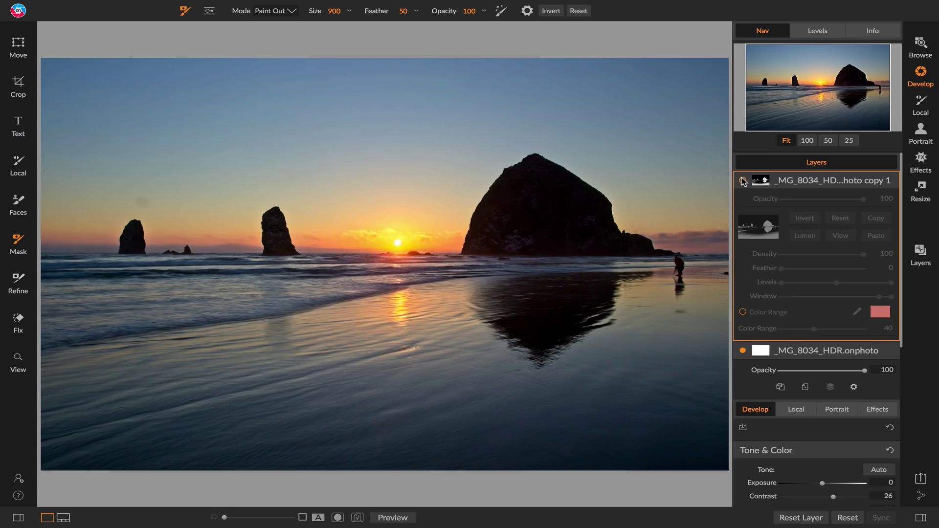
click(743, 180)
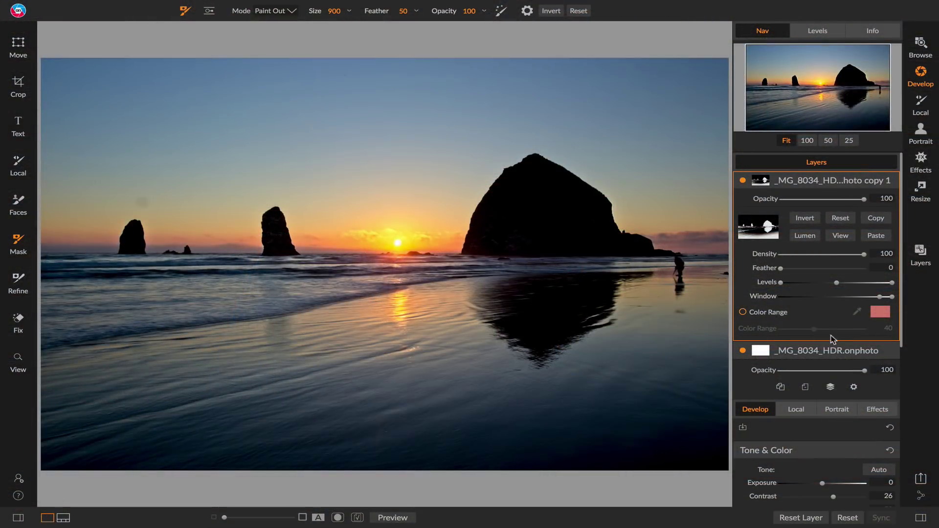
- Raise the original HDR layer's Shadows from 43 to 61
click(825, 354)
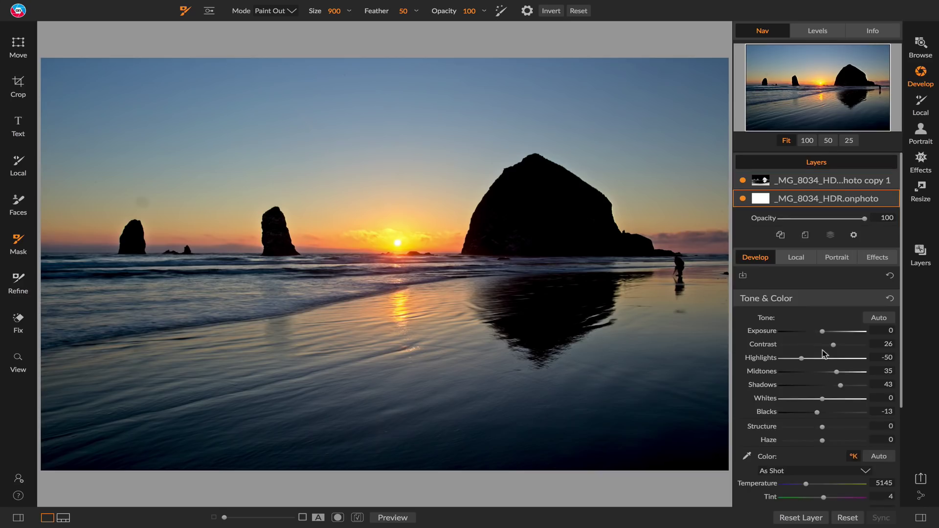
scroll(826, 354, down, 1)
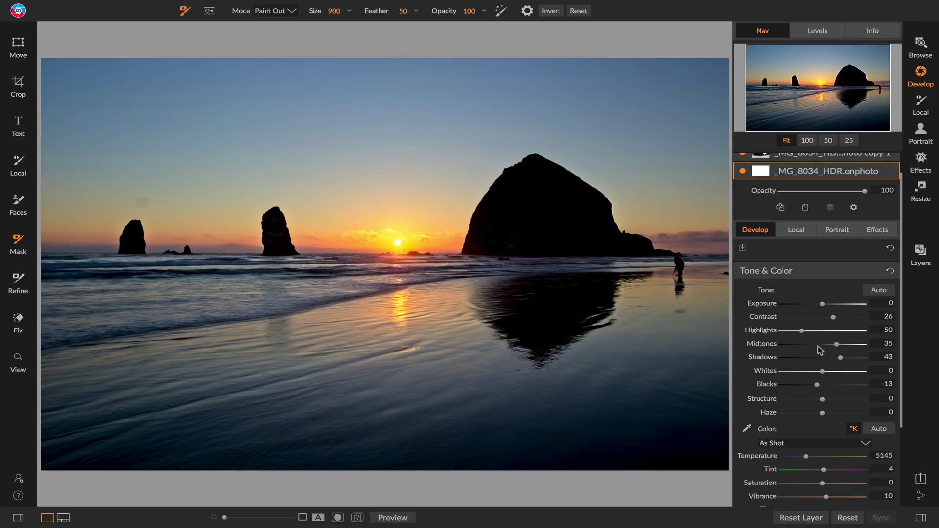
drag(840, 358, 848, 357)
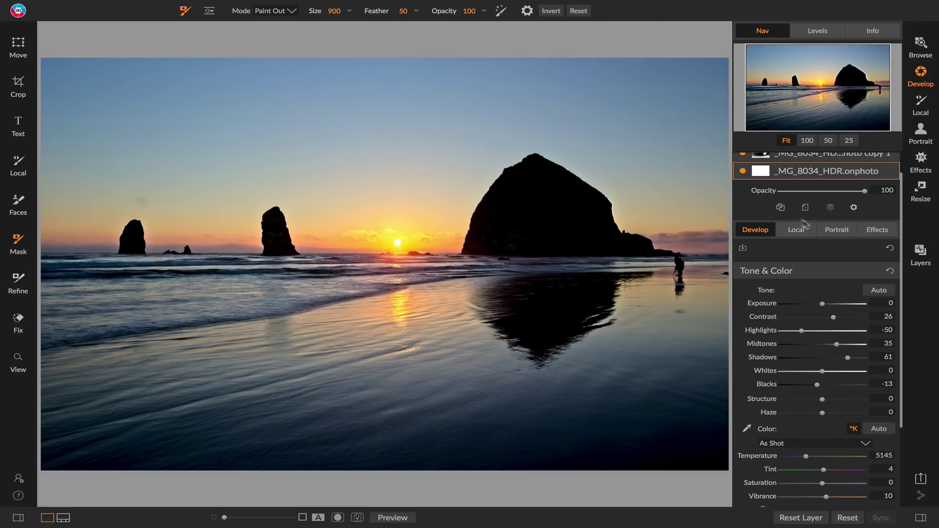
scroll(806, 221, up, 1)
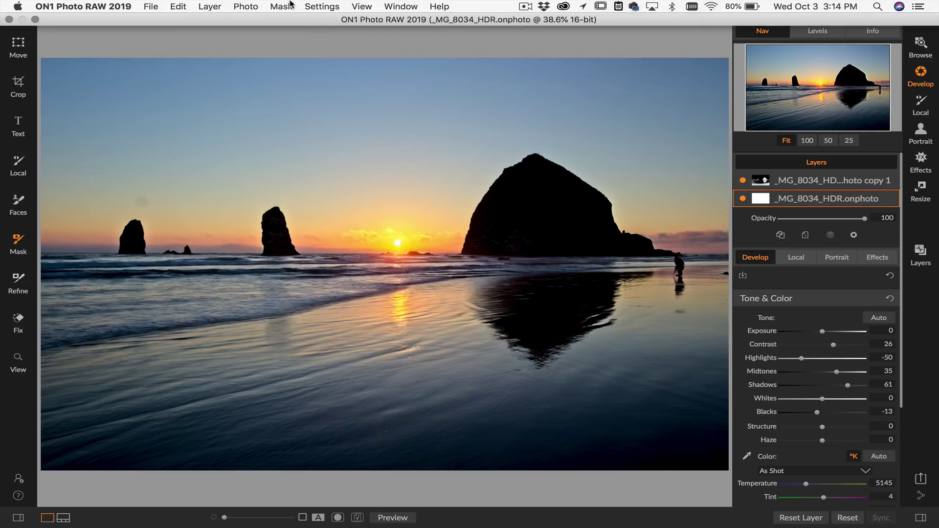
- Add the sunset sky Skies46.jpg from ON1 Extras > Textures > Skies as a new layer
click(215, 4)
click(223, 21)
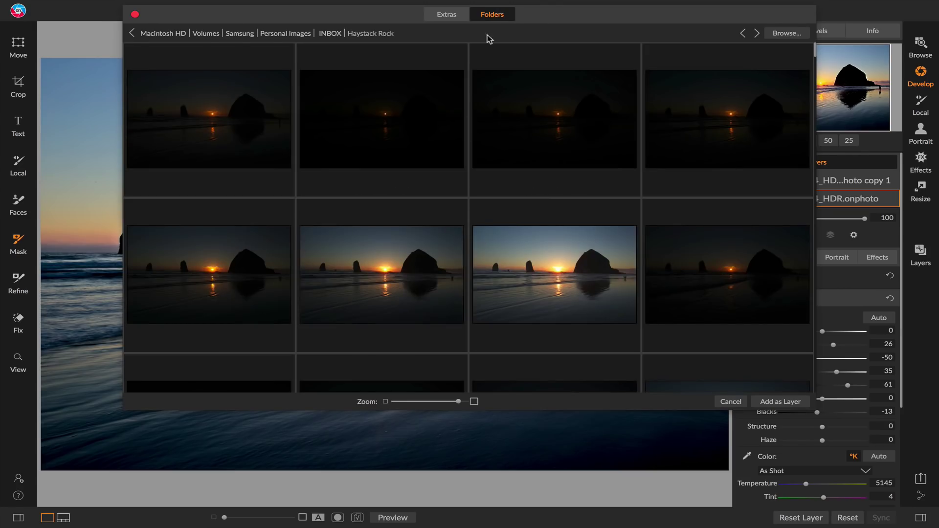
click(454, 14)
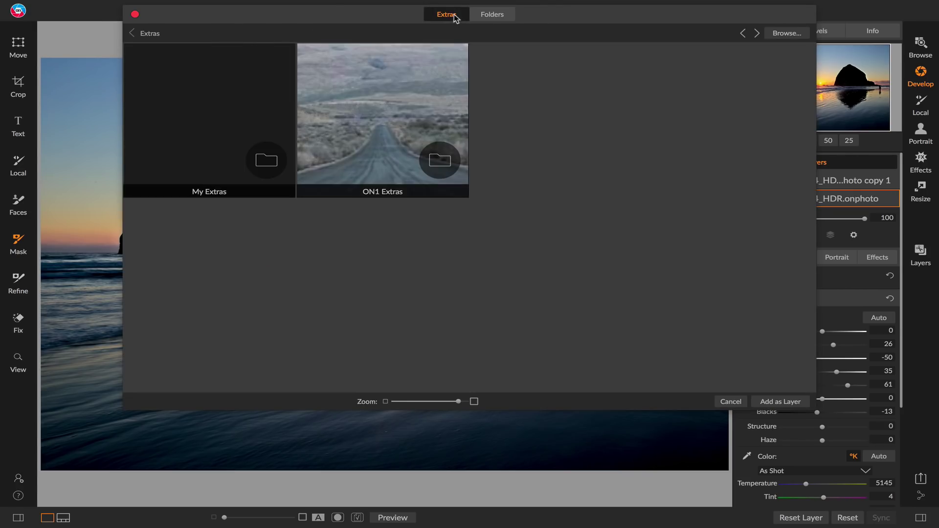
double_click(398, 98)
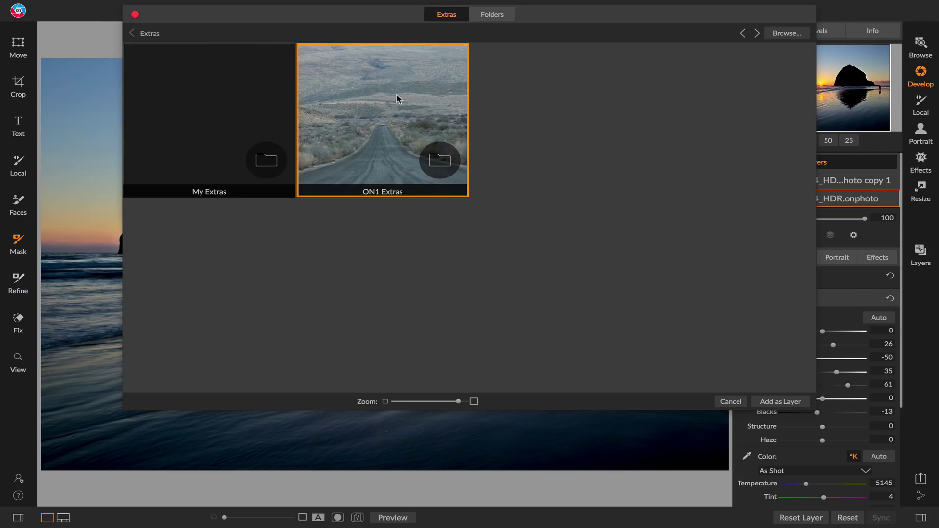
double_click(714, 141)
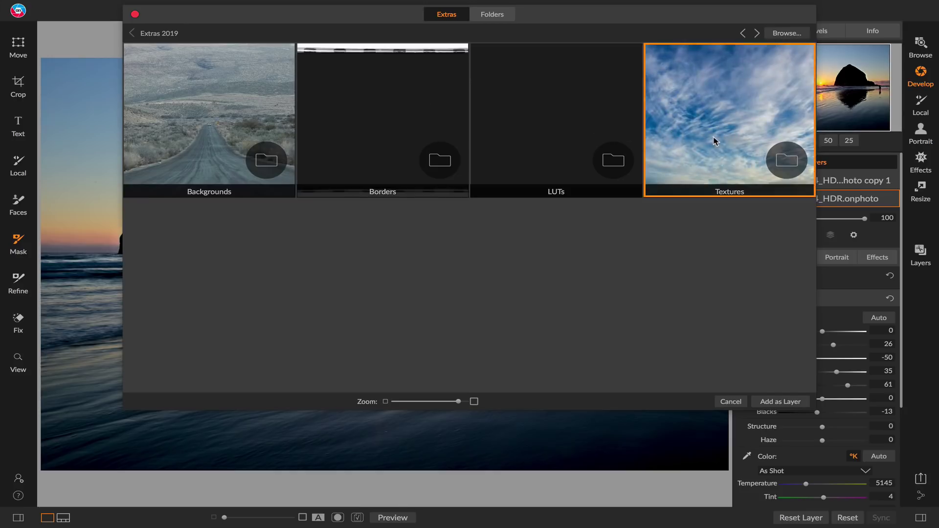
click(575, 267)
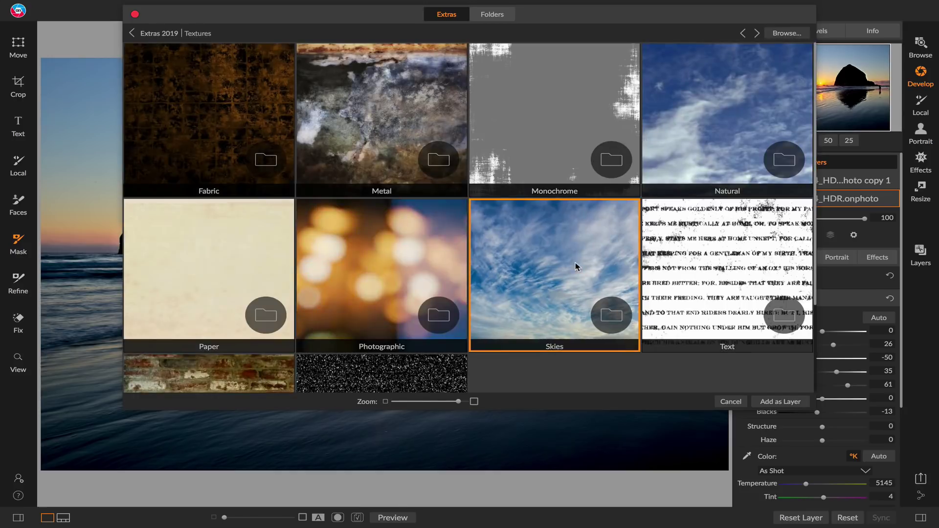
double_click(576, 267)
scroll(549, 230, down, 5)
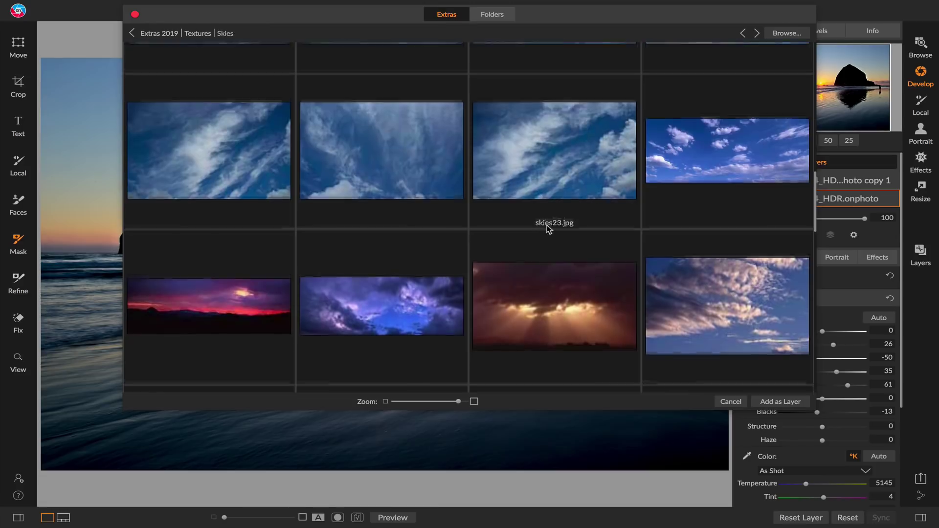
scroll(549, 230, down, 10)
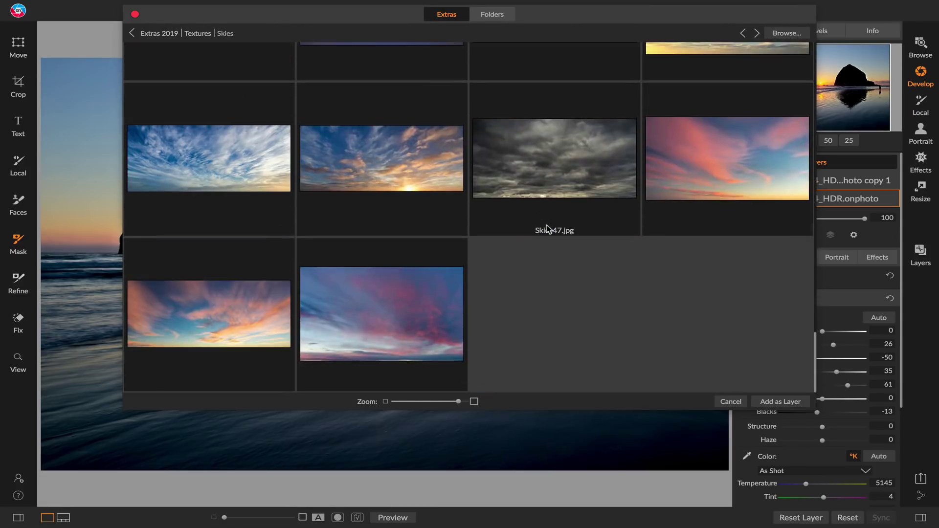
click(233, 324)
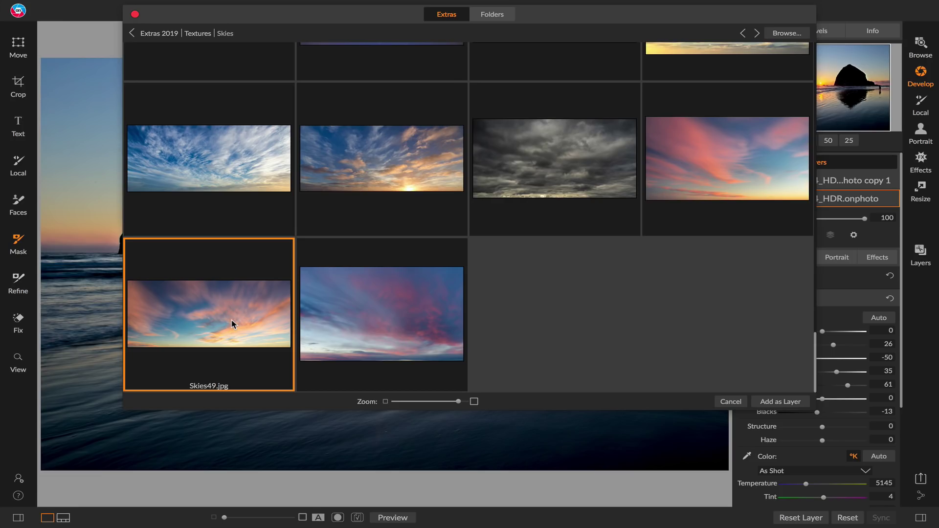
double_click(233, 323)
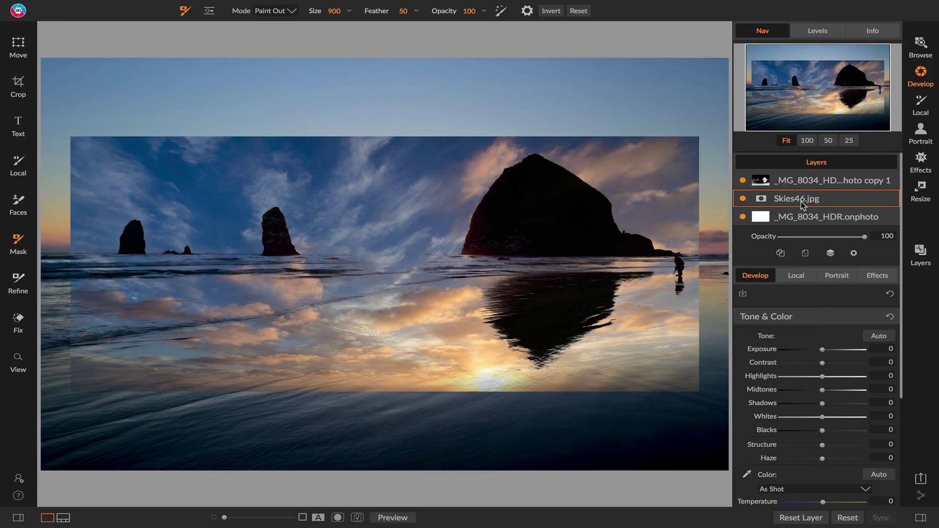
- Move the sky layer up and left and flip it horizontally
click(18, 45)
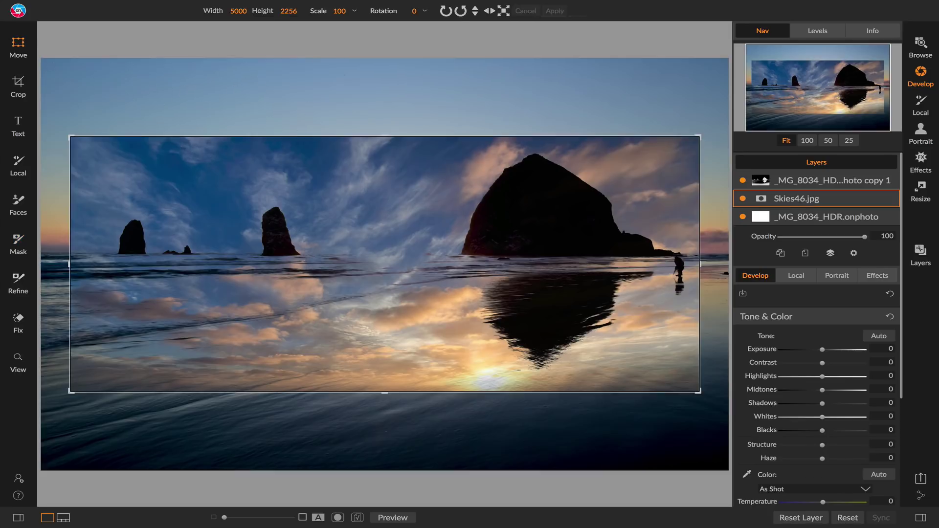
drag(355, 333, 309, 137)
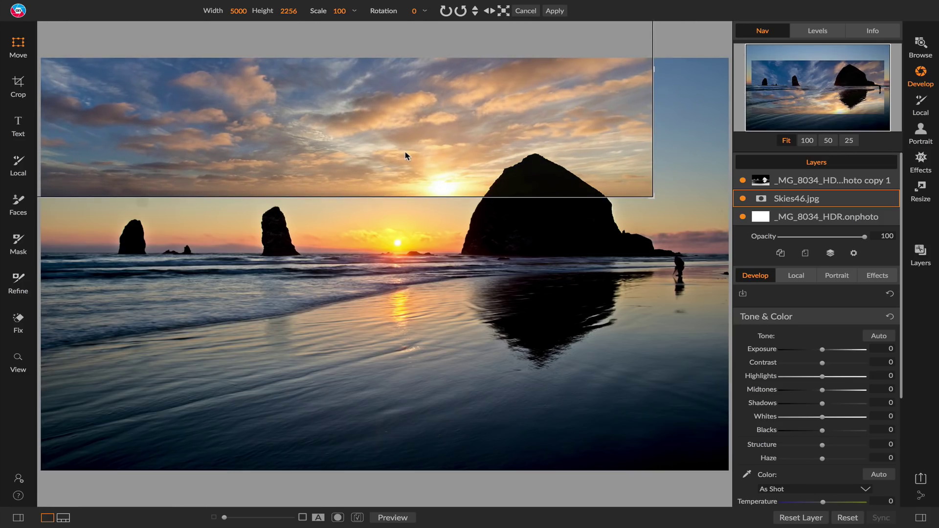
click(489, 11)
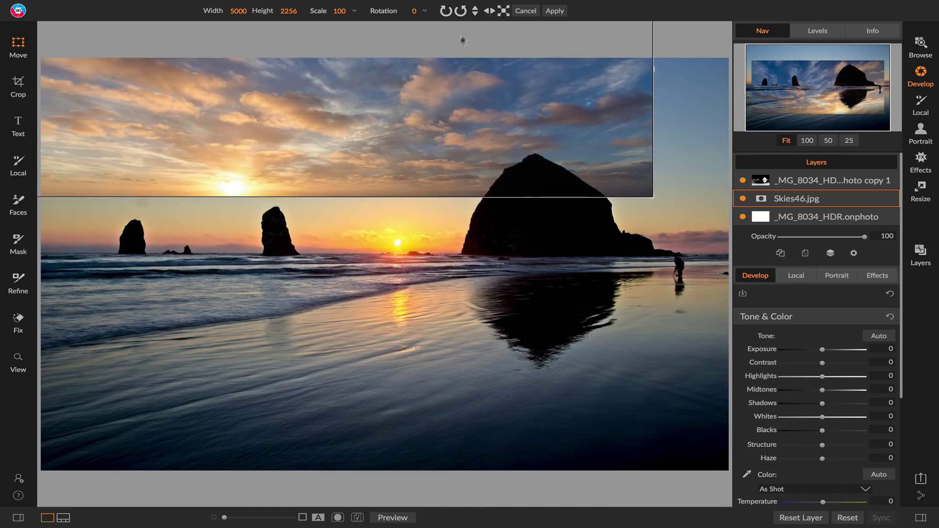
mouse_move(413, 113)
mouse_down()
mouse_move(442, 111)
mouse_move(413, 111)
mouse_up()
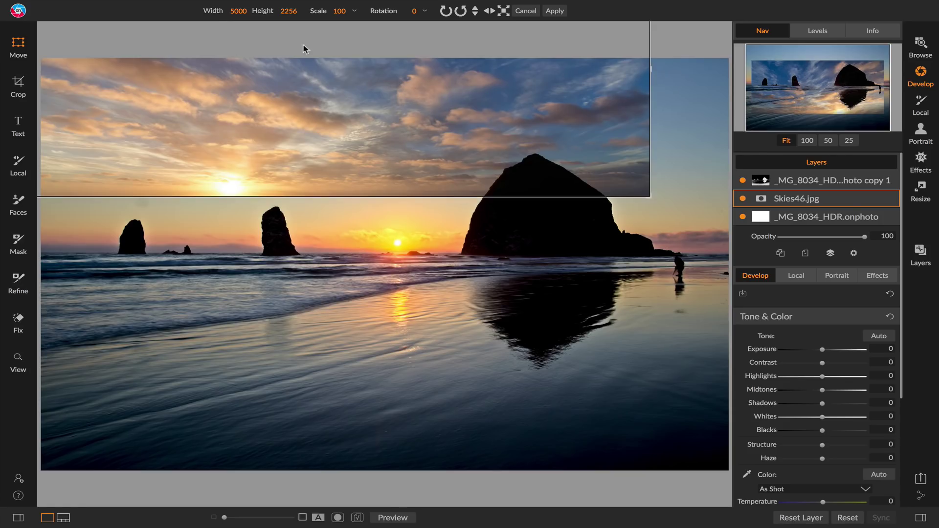
- Resize the sky to width 10000, then 7000, and stretch it above the horizon to 8565 × 2256
click(238, 11)
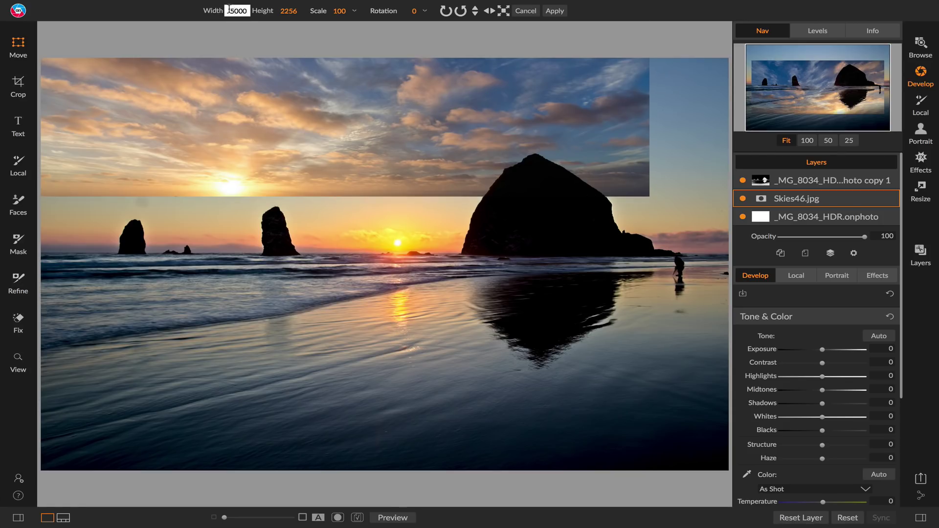
text(10)
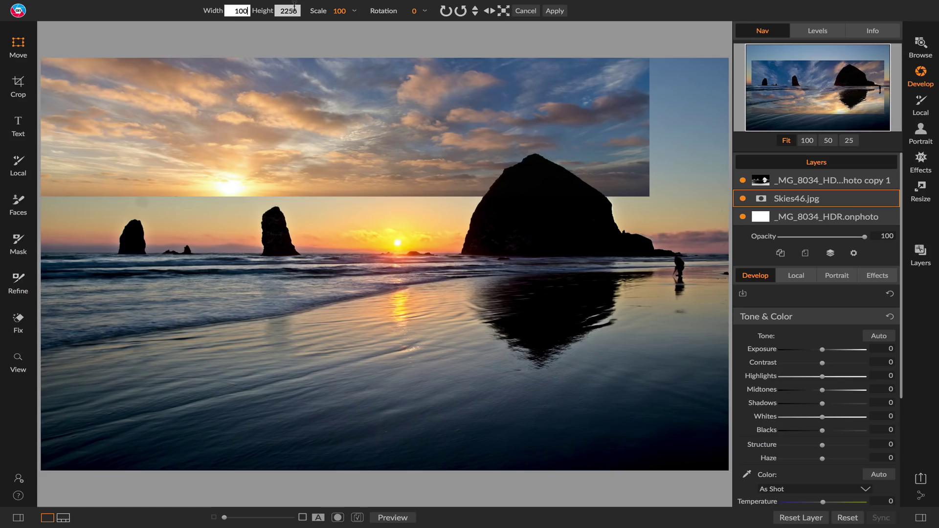
key(Return)
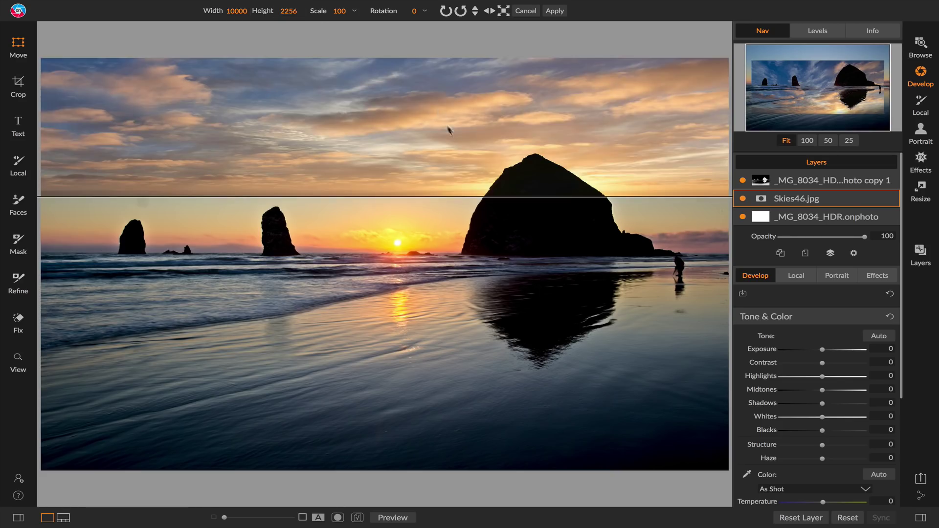
drag(449, 131, 300, 197)
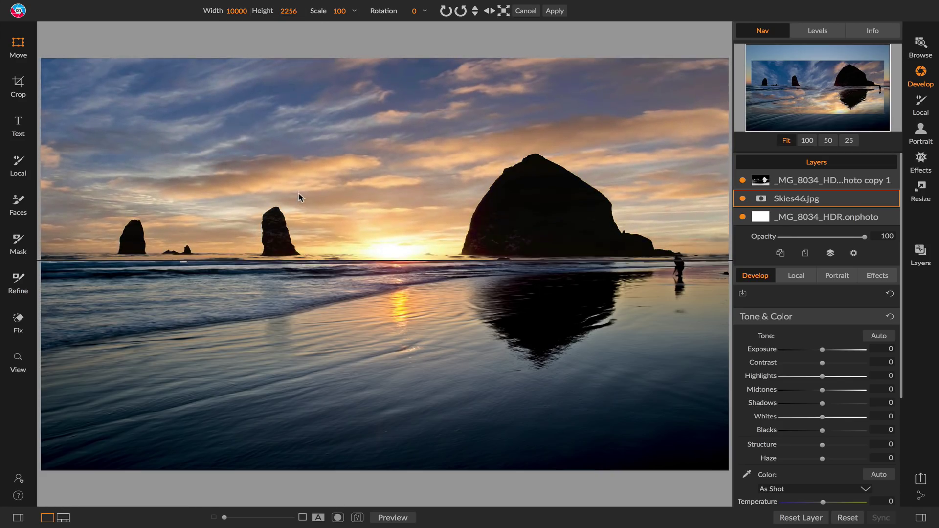
click(238, 9)
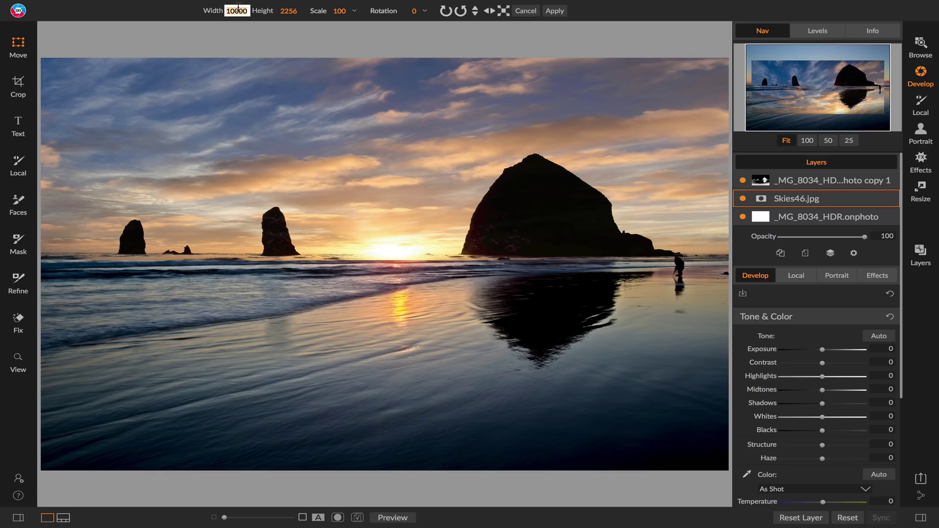
text(7)
key(Return)
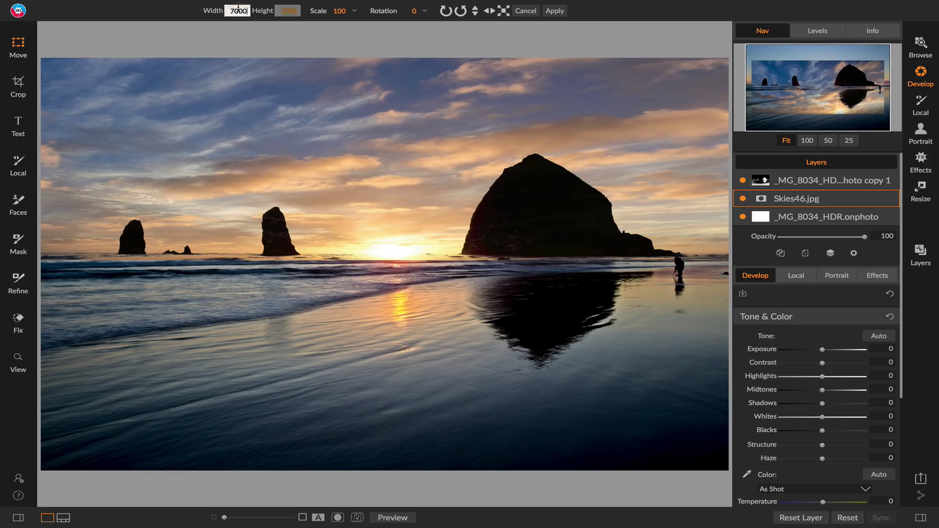
drag(318, 139, 393, 122)
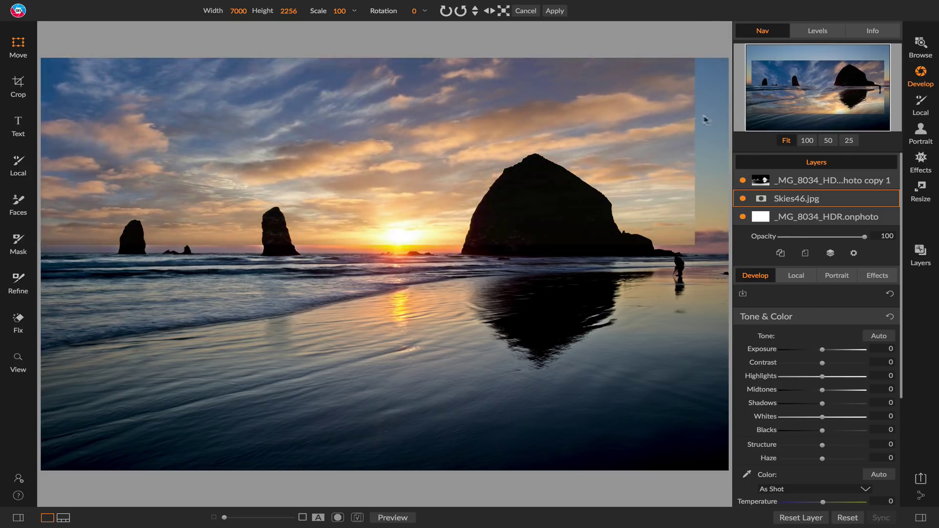
drag(697, 117, 527, 116)
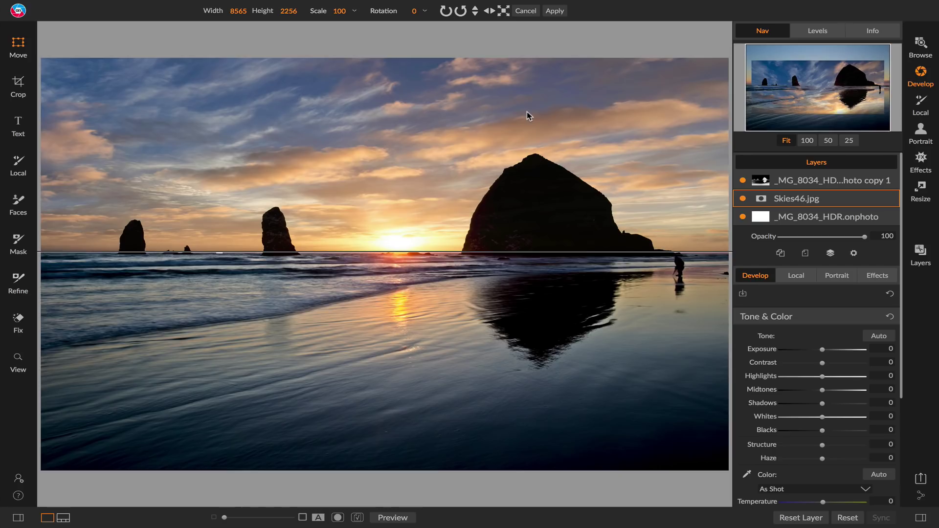
- Change the Skies46.jpg sky layer's blend mode to Soft Light
click(853, 253)
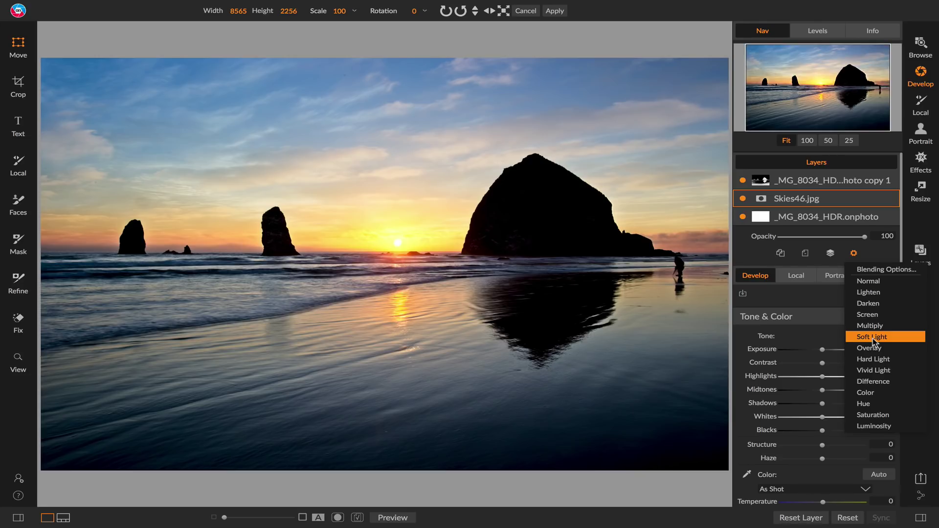
click(873, 337)
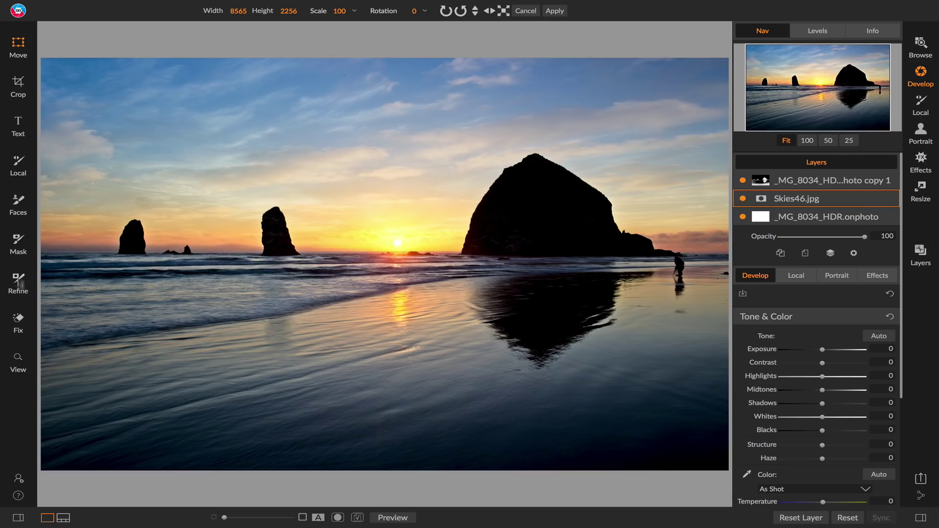
click(18, 242)
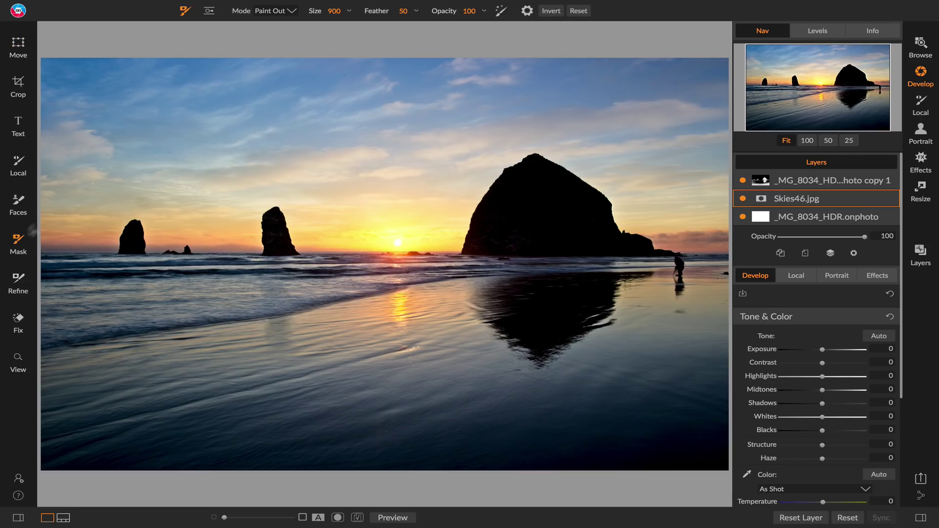
- Add a Linear Top gradient mask on the horizon, levelled and widened upward, fading the sky off the water
click(211, 10)
click(410, 247)
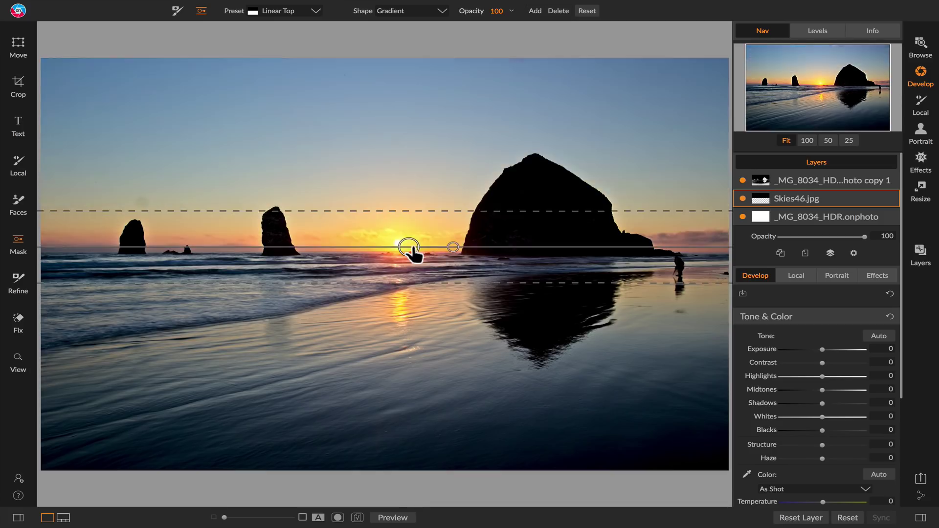
drag(453, 248, 280, 249)
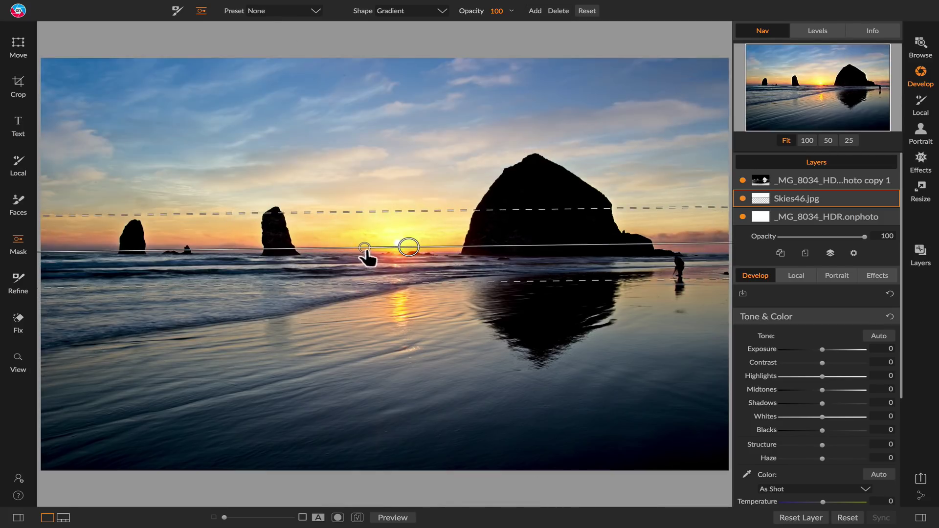
drag(366, 252, 358, 256)
mouse_move(380, 212)
mouse_down()
mouse_move(373, 149)
mouse_move(374, 224)
mouse_move(365, 126)
mouse_move(370, 202)
mouse_up()
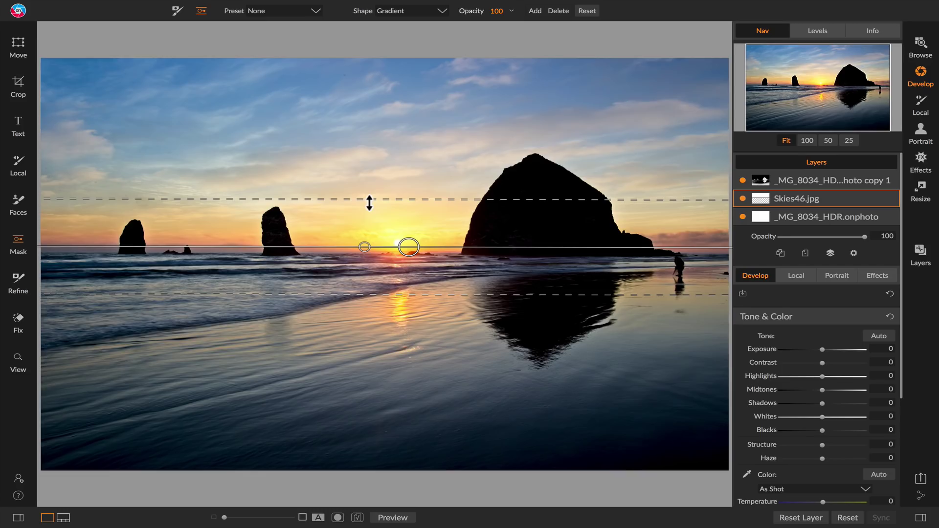